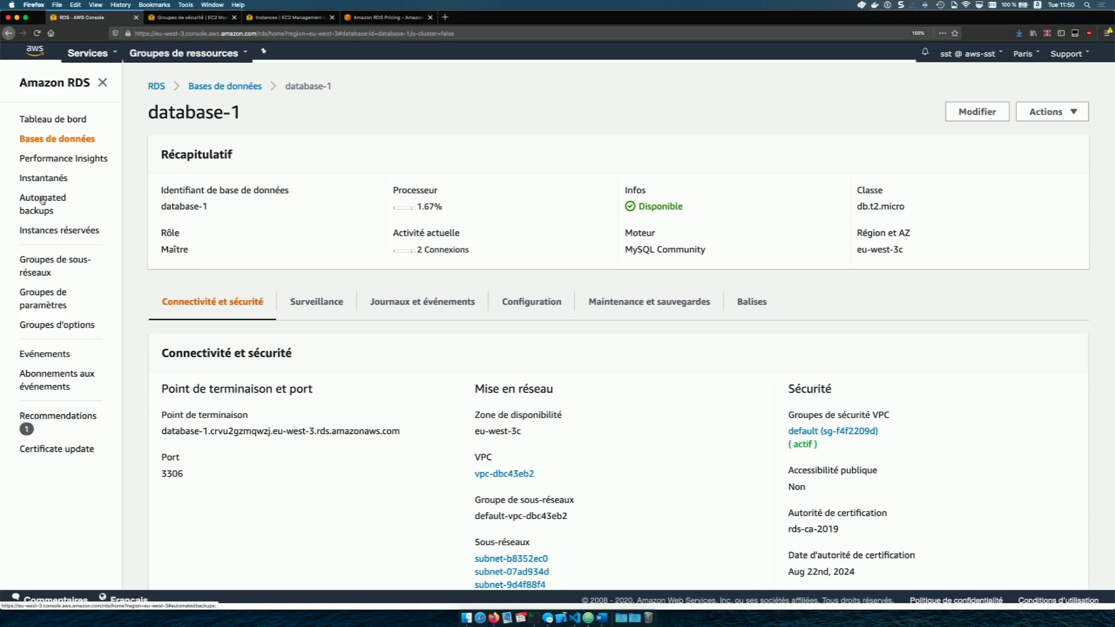
# - Open the automated backups of database-1 and review its list of system snapshots
pyautogui.click(42, 200)
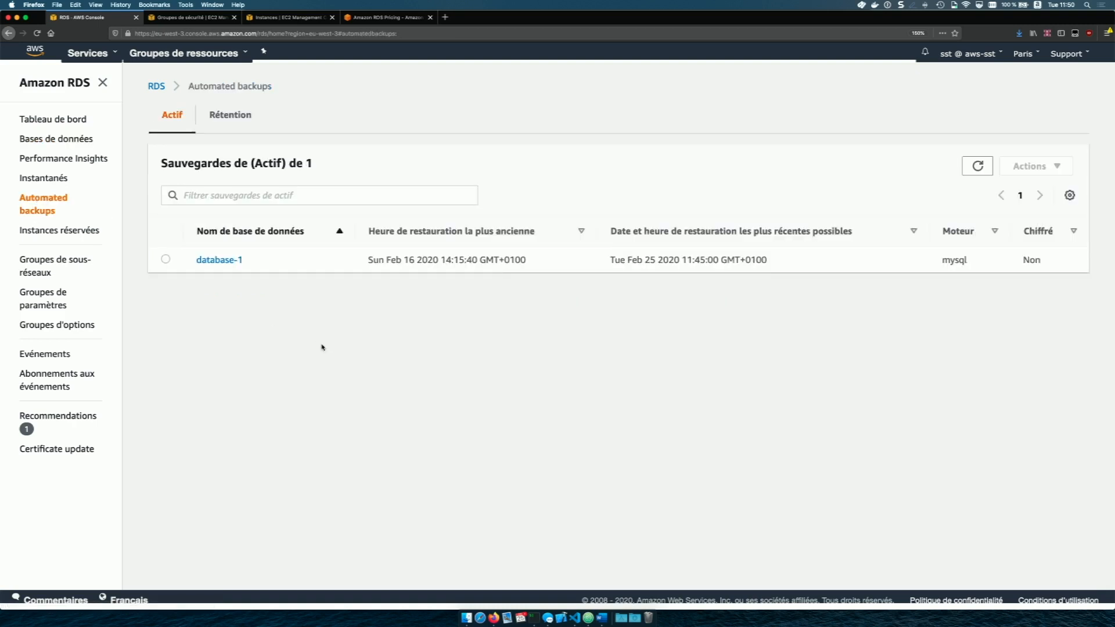
pyautogui.click(227, 261)
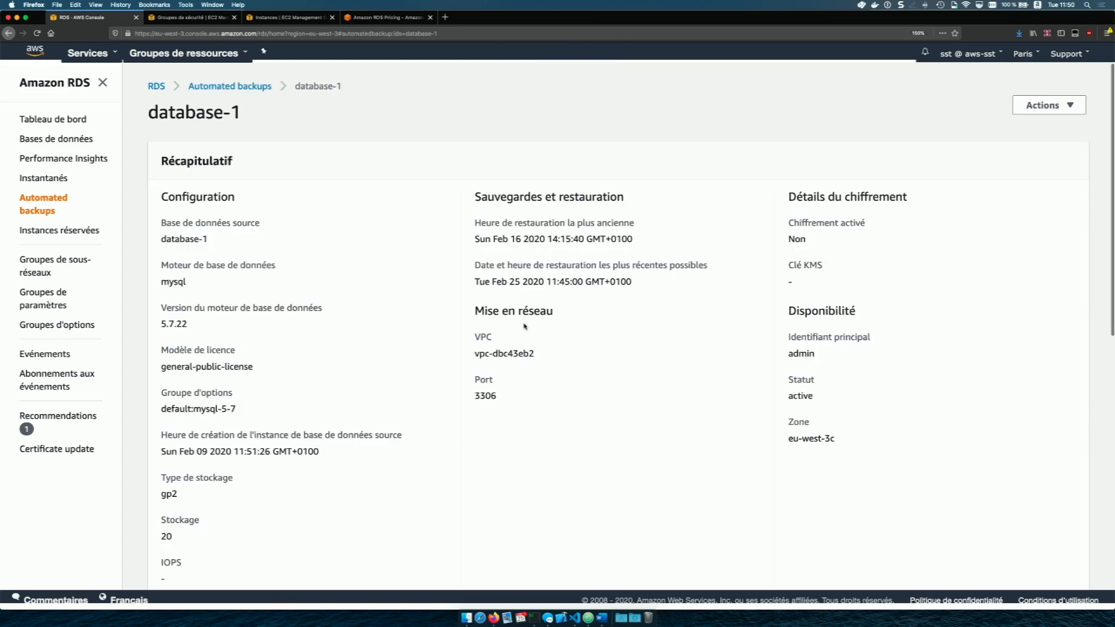
pyautogui.scroll(-2, 254, 400)
pyautogui.scroll(-6, 254, 400)
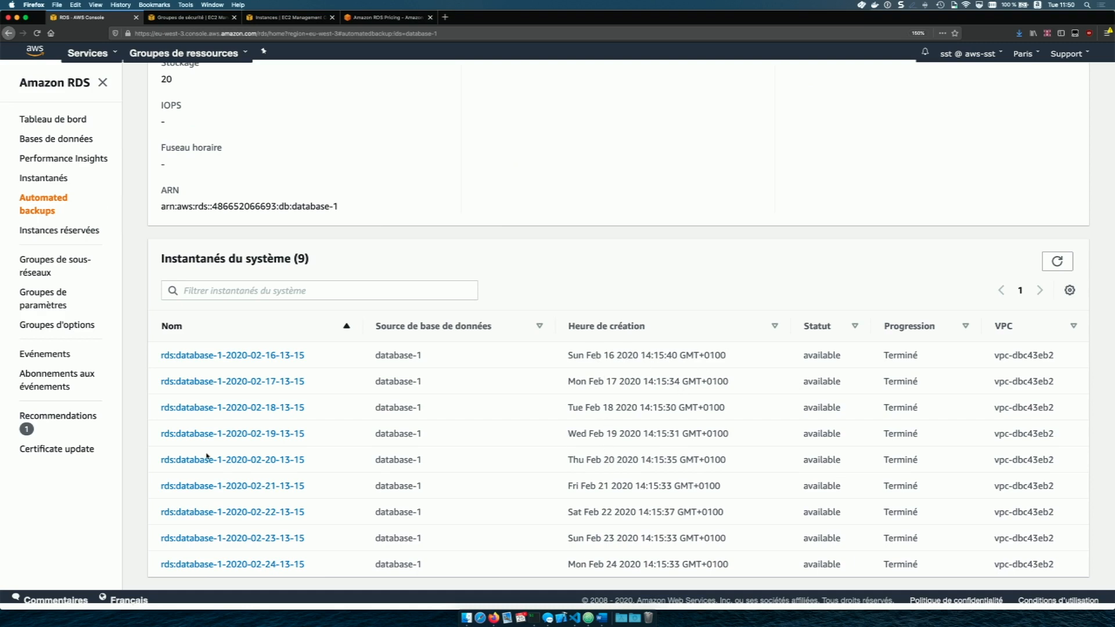
pyautogui.click(251, 356)
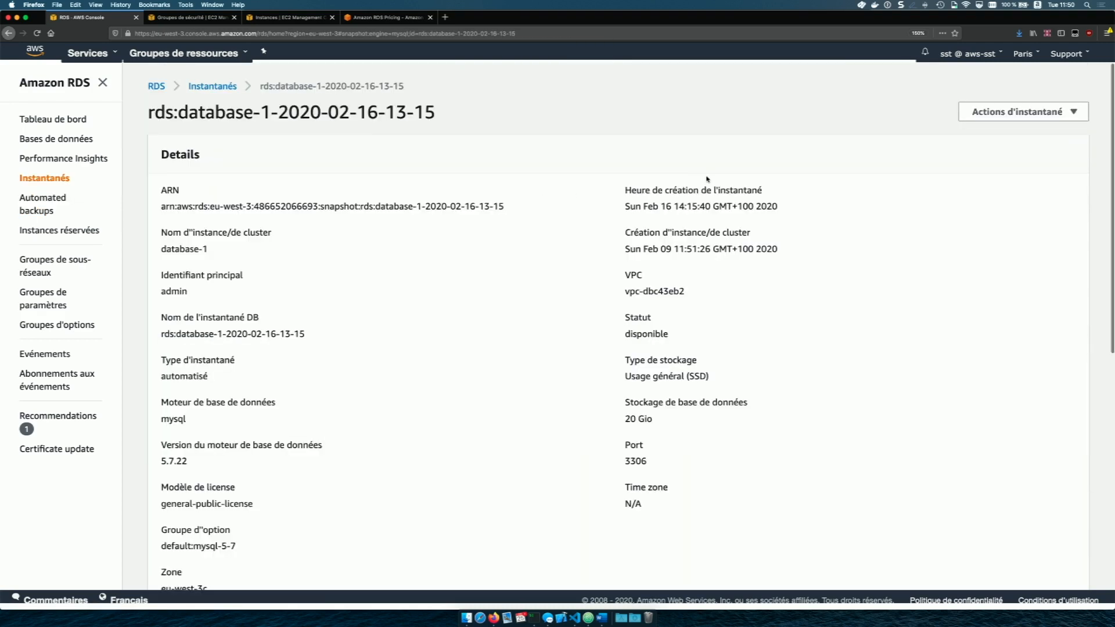
pyautogui.click(1002, 114)
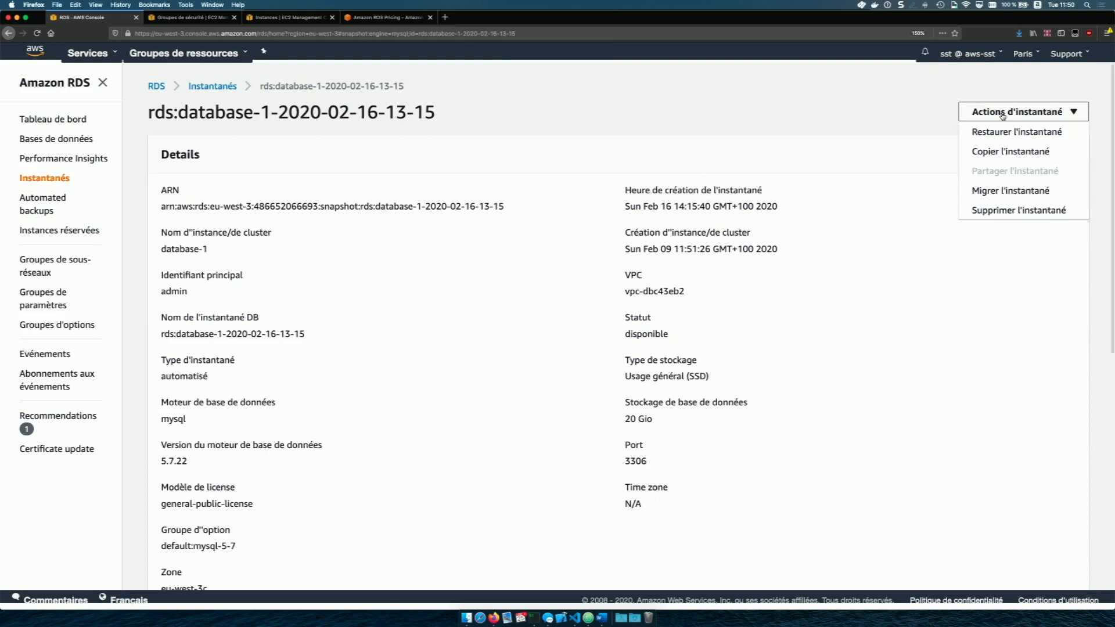
pyautogui.click(793, 118)
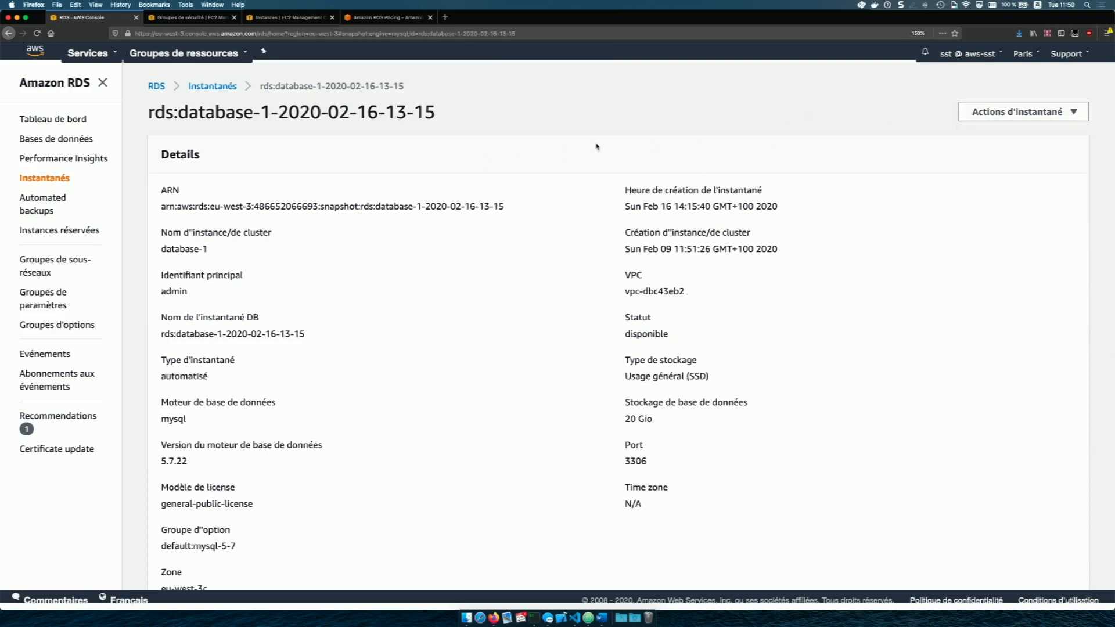
pyautogui.click(983, 115)
pyautogui.click(35, 201)
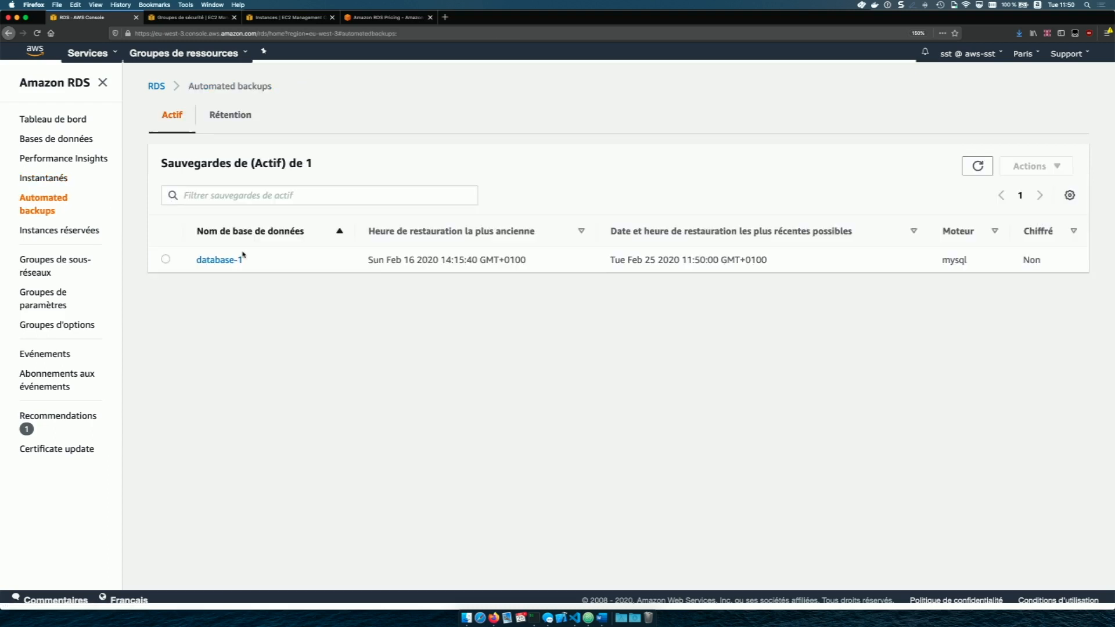
# - Look over the snapshots list and open the database-1 instance from the dashboard to check its available actions
pyautogui.click(45, 179)
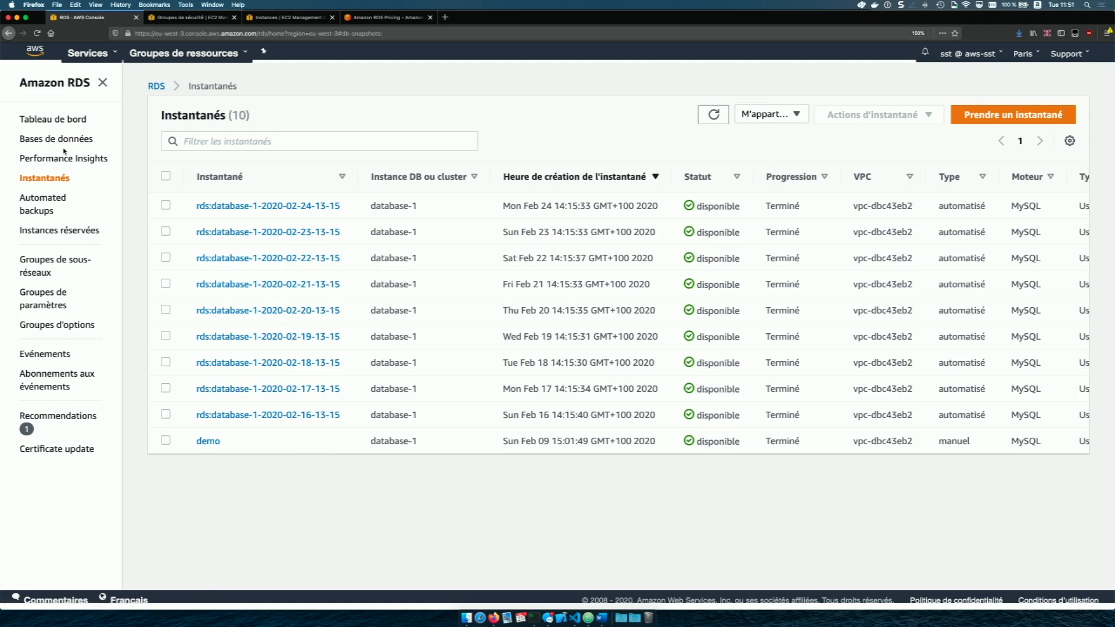
pyautogui.click(58, 122)
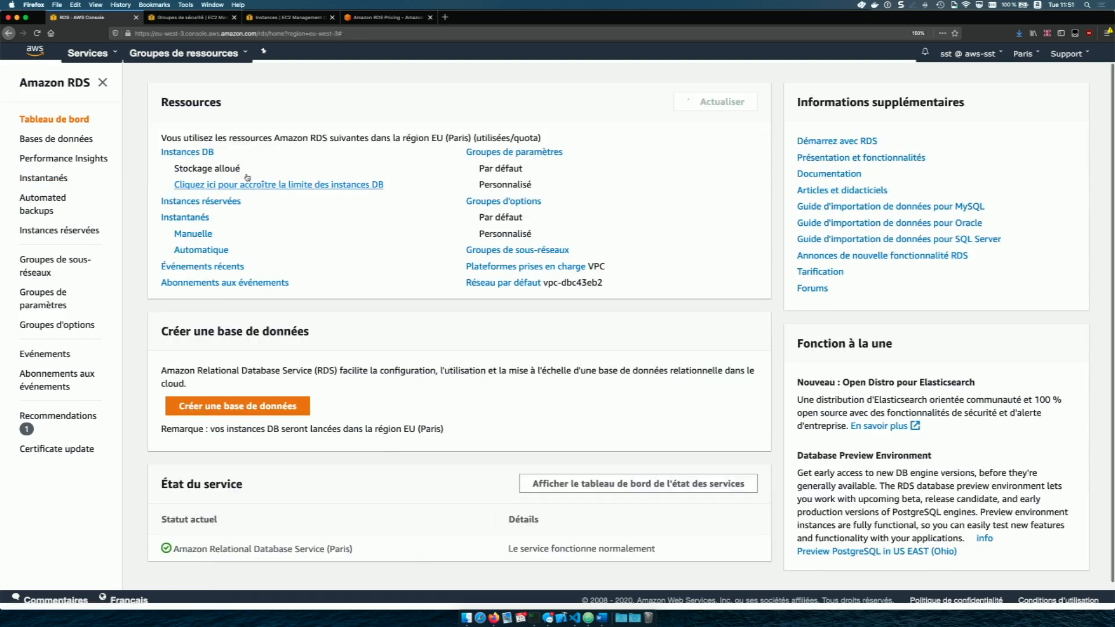
pyautogui.click(182, 152)
pyautogui.click(251, 224)
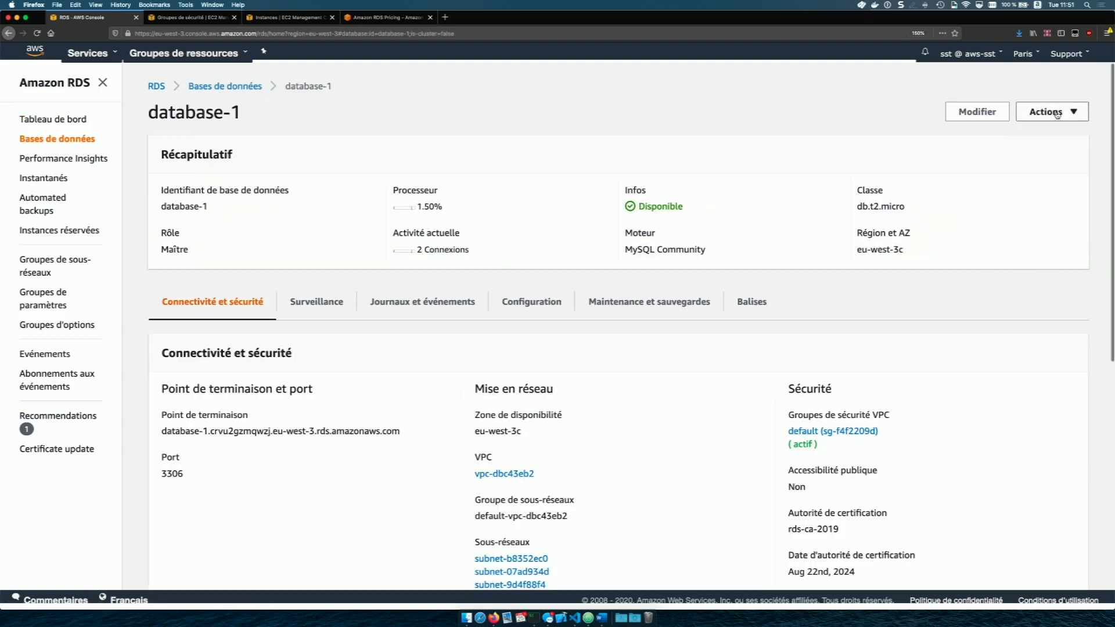
pyautogui.click(1057, 114)
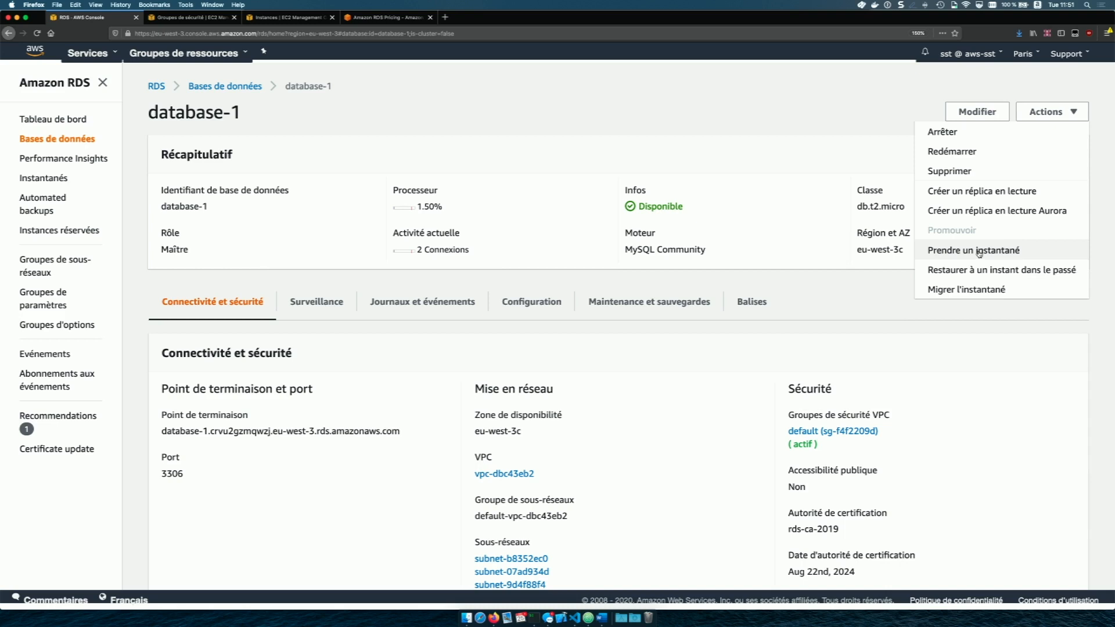
pyautogui.click(765, 197)
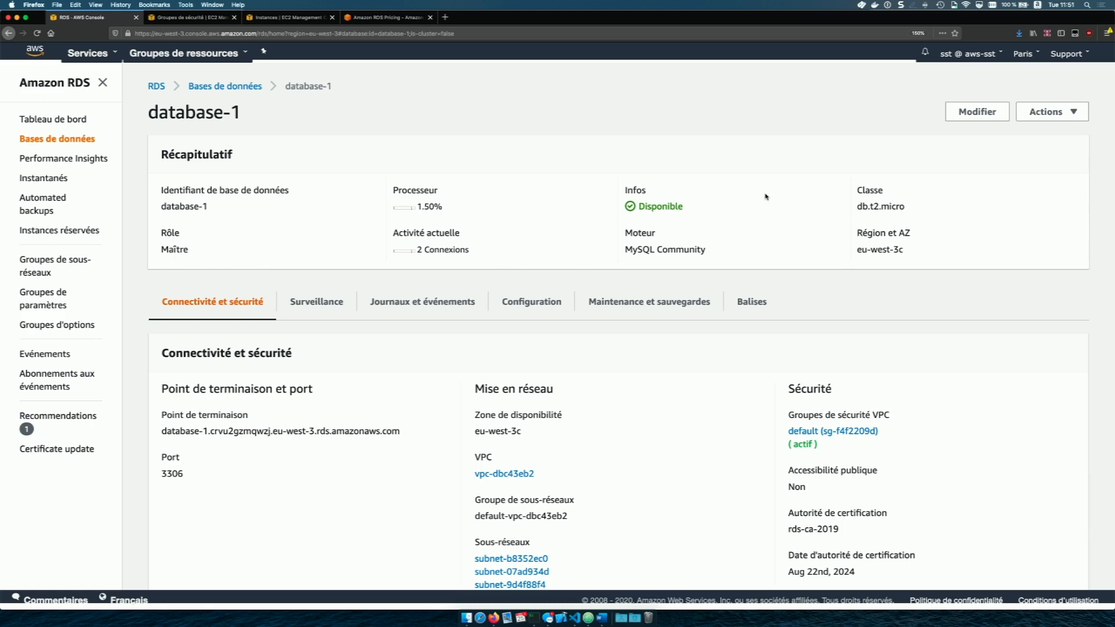
# - Select only the manual snapshot demo in the snapshots list and open its restore form
pyautogui.click(61, 181)
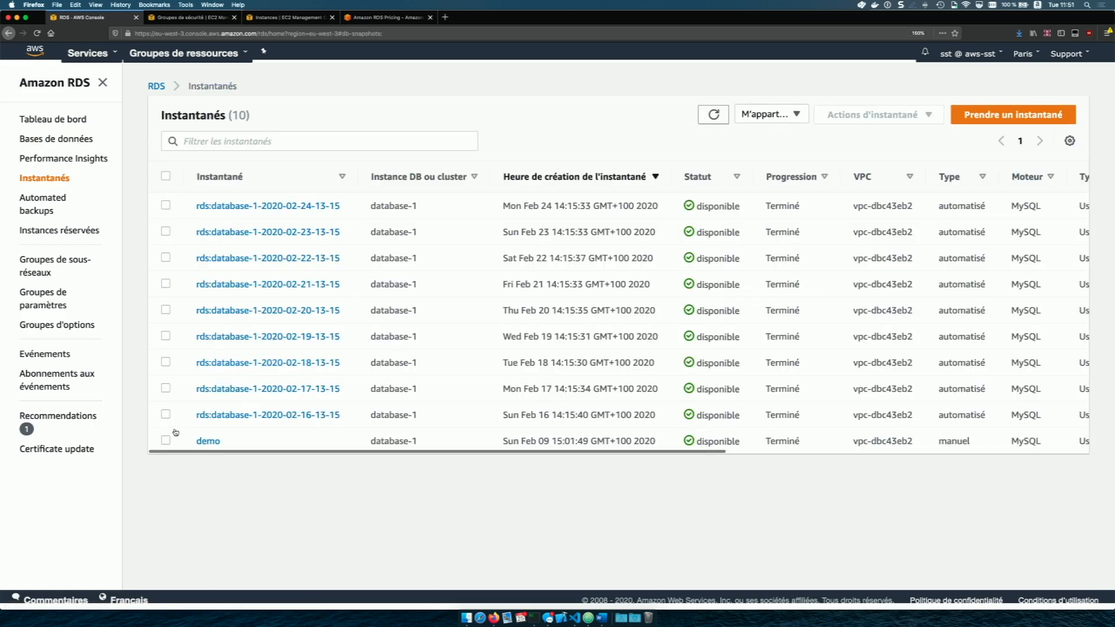
pyautogui.click(166, 440)
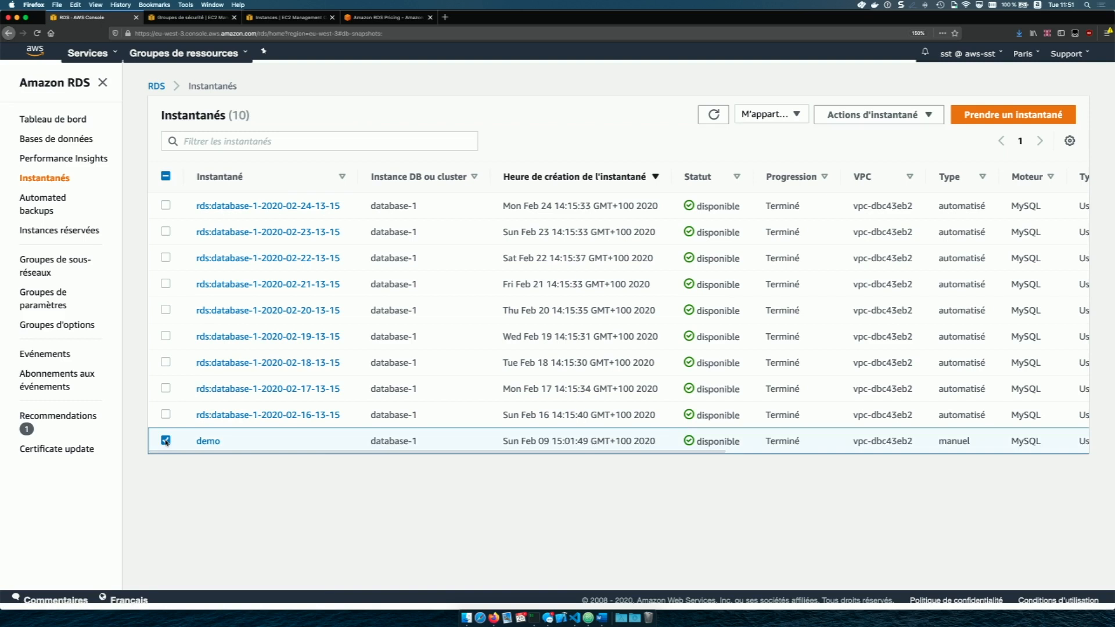
pyautogui.click(166, 441)
pyautogui.click(165, 414)
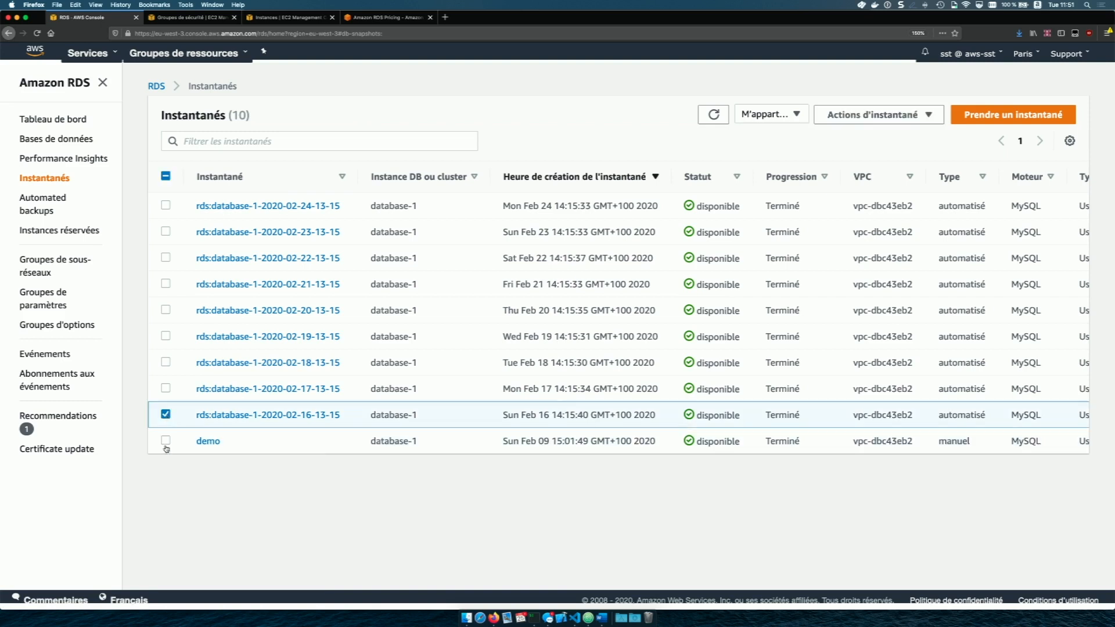
pyautogui.click(166, 440)
pyautogui.click(166, 415)
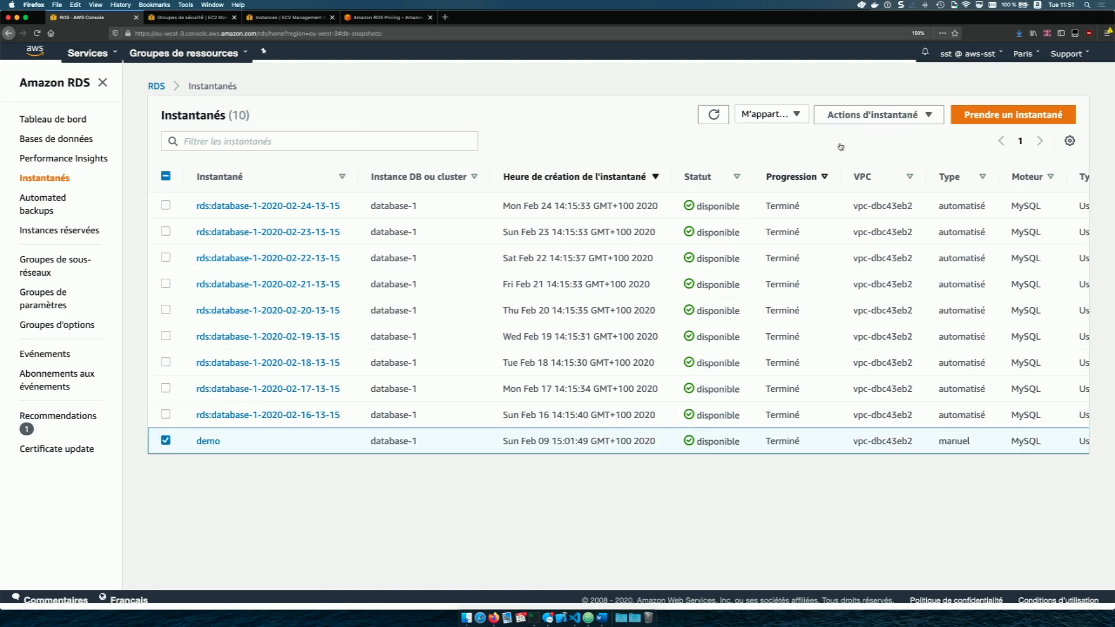
pyautogui.click(925, 115)
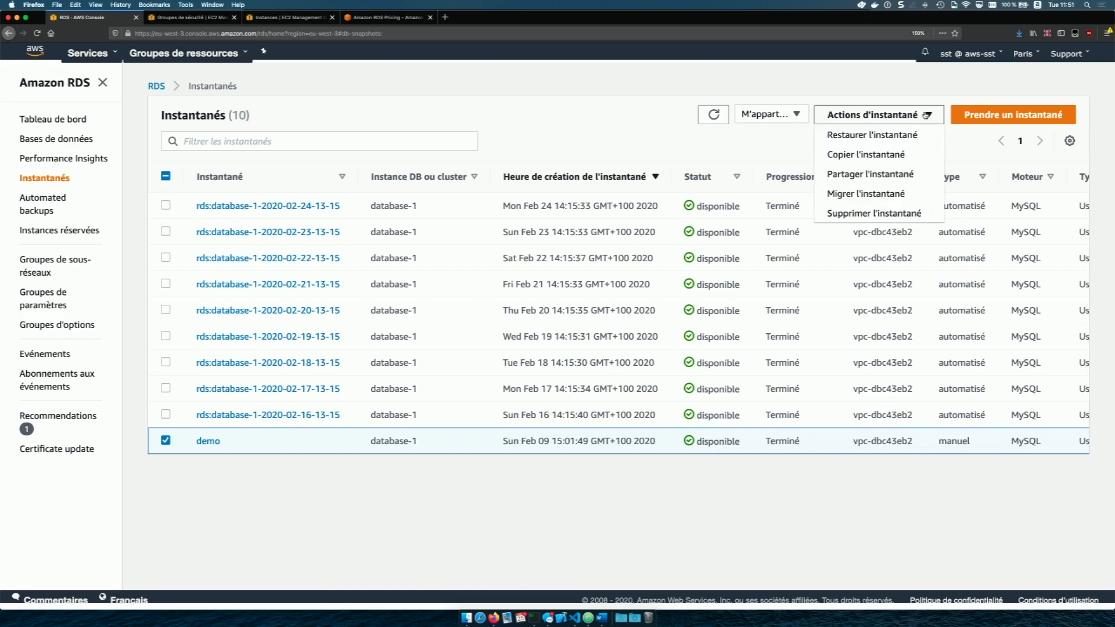
pyautogui.click(894, 137)
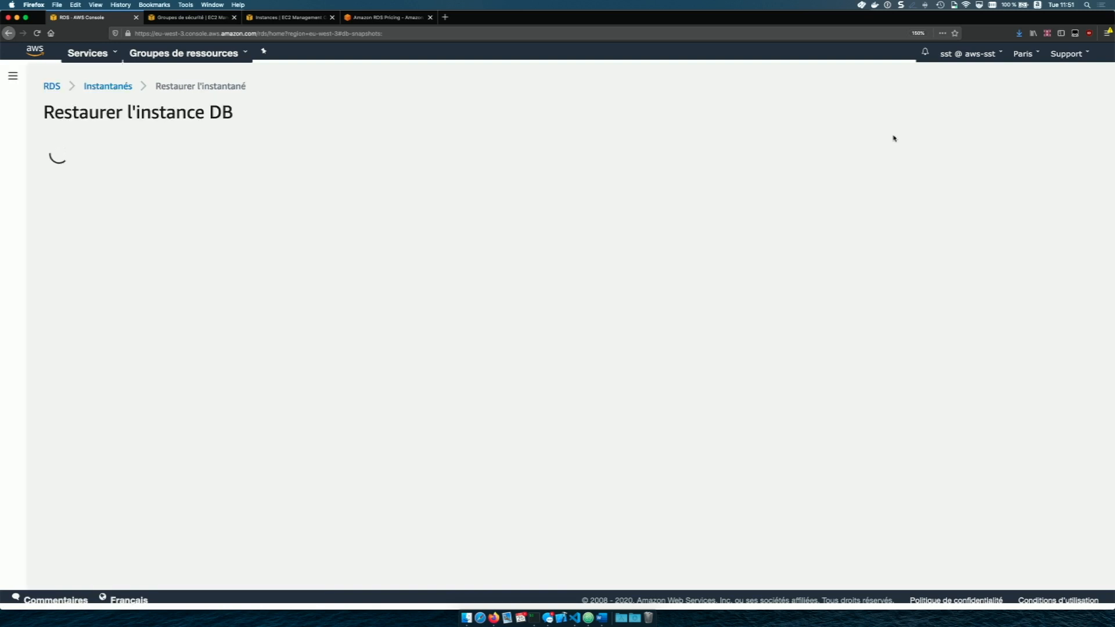
# - Review all the settings of the DB instance restore form and return to the RDS dashboard without restoring
pyautogui.scroll(-3, 181, 439)
pyautogui.scroll(-9, 182, 440)
pyautogui.scroll(-10, 181, 439)
pyautogui.scroll(-6, 181, 440)
pyautogui.scroll(9, 181, 440)
pyautogui.scroll(15, 181, 440)
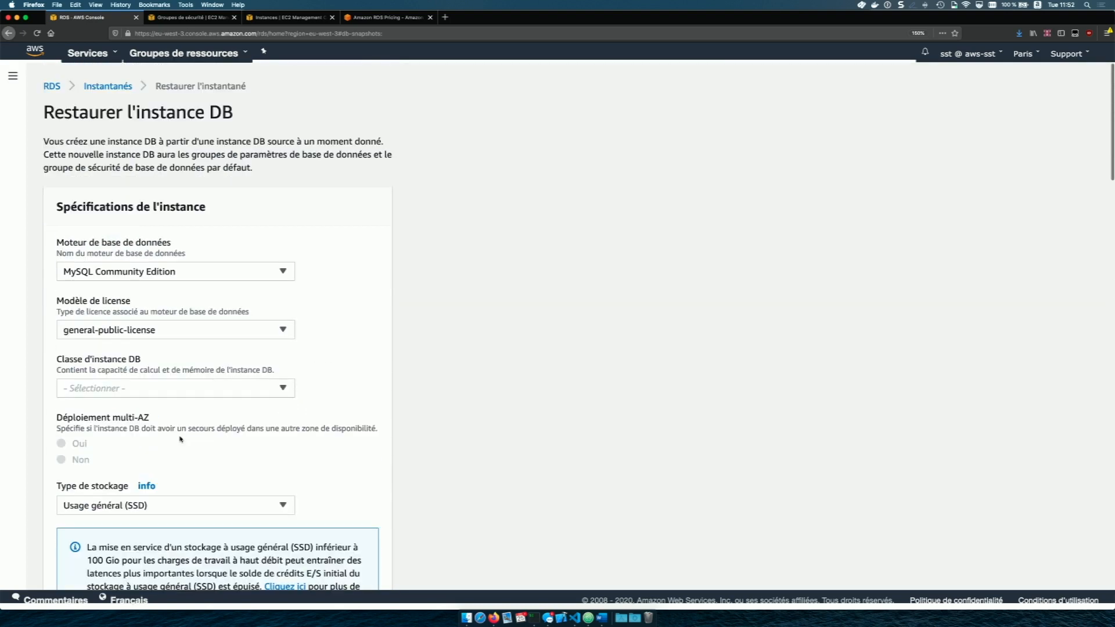
pyautogui.click(109, 86)
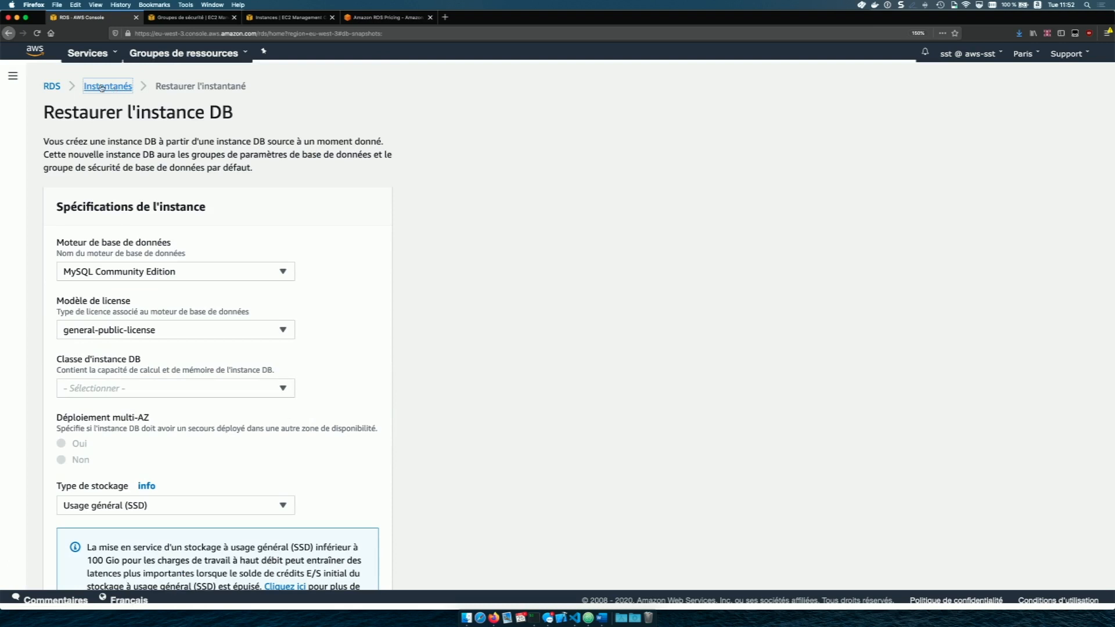
pyautogui.click(52, 87)
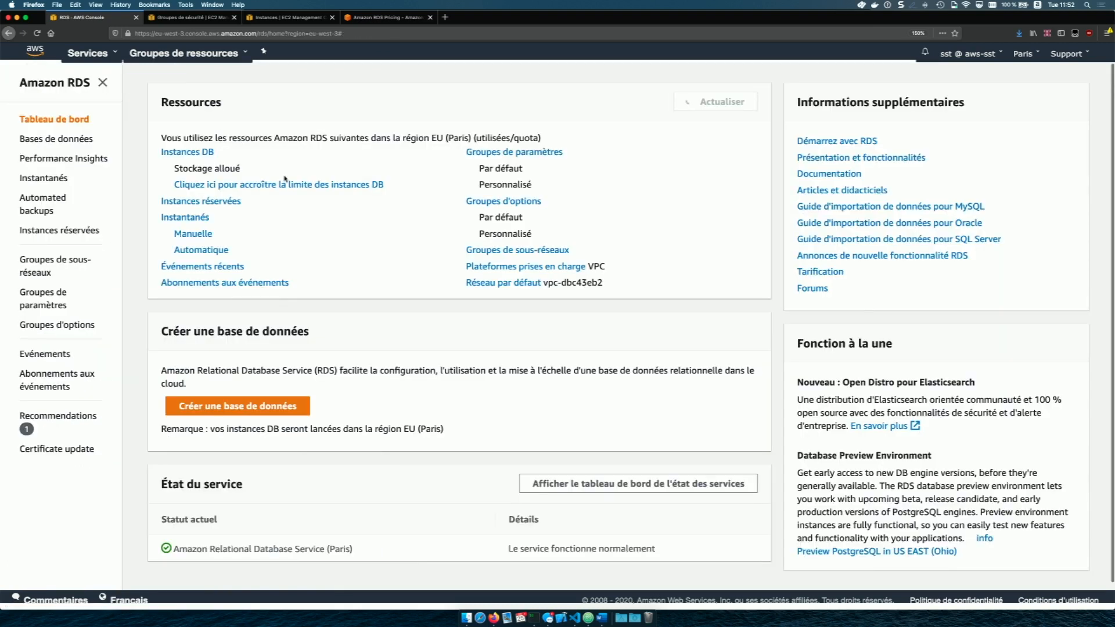
# - Open the migration form for the demo snapshot, check the target DB engine choices, and return to the dashboard without migrating
pyautogui.click(194, 154)
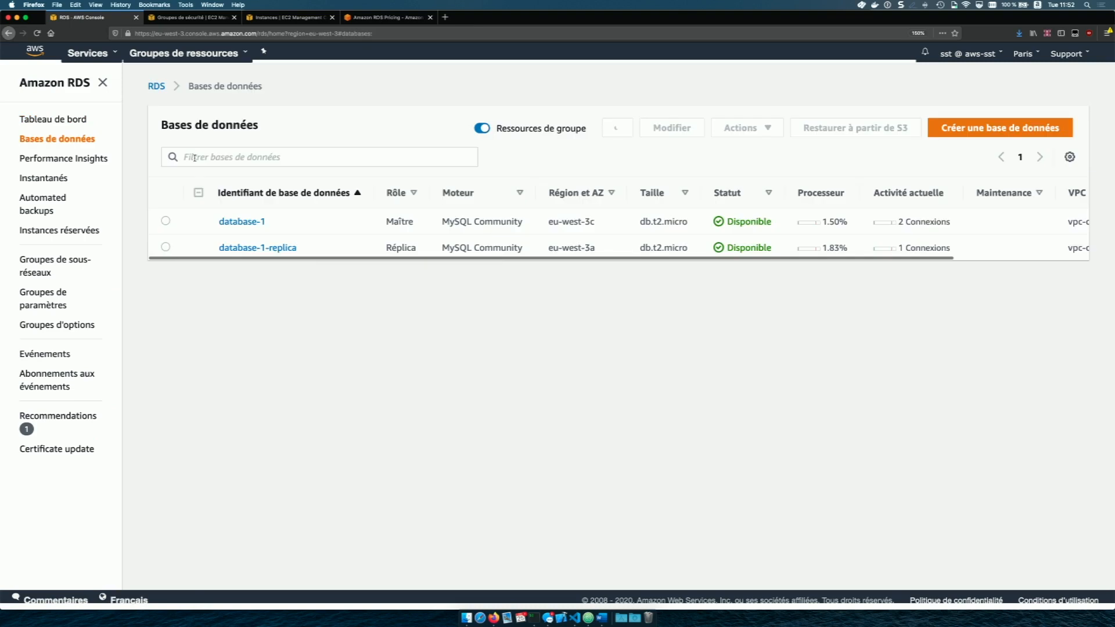
pyautogui.click(33, 178)
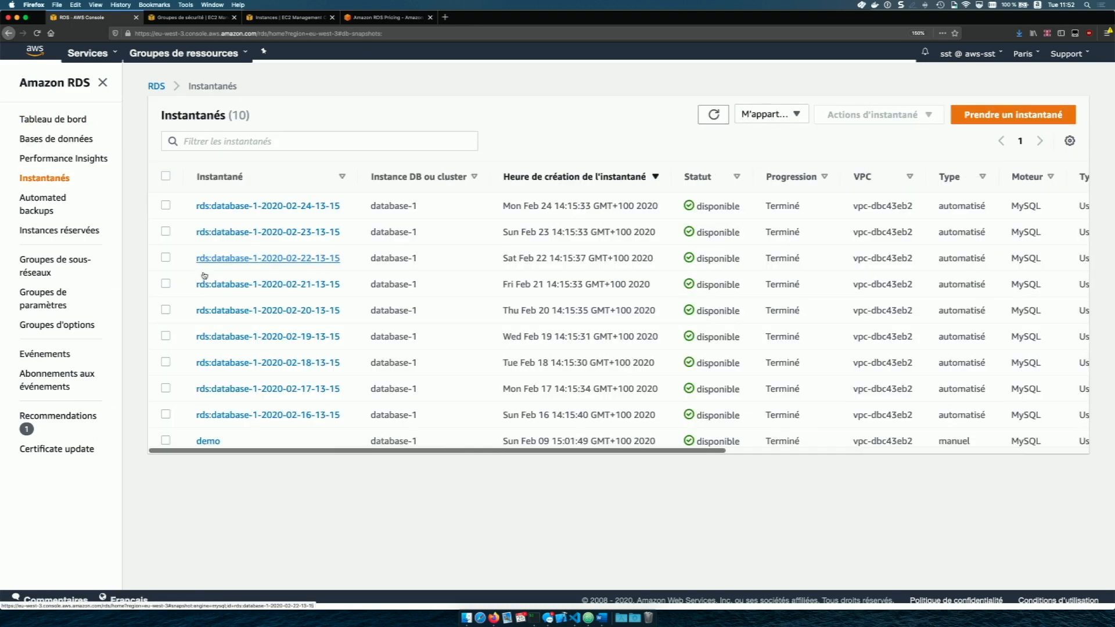
pyautogui.click(165, 440)
pyautogui.click(887, 116)
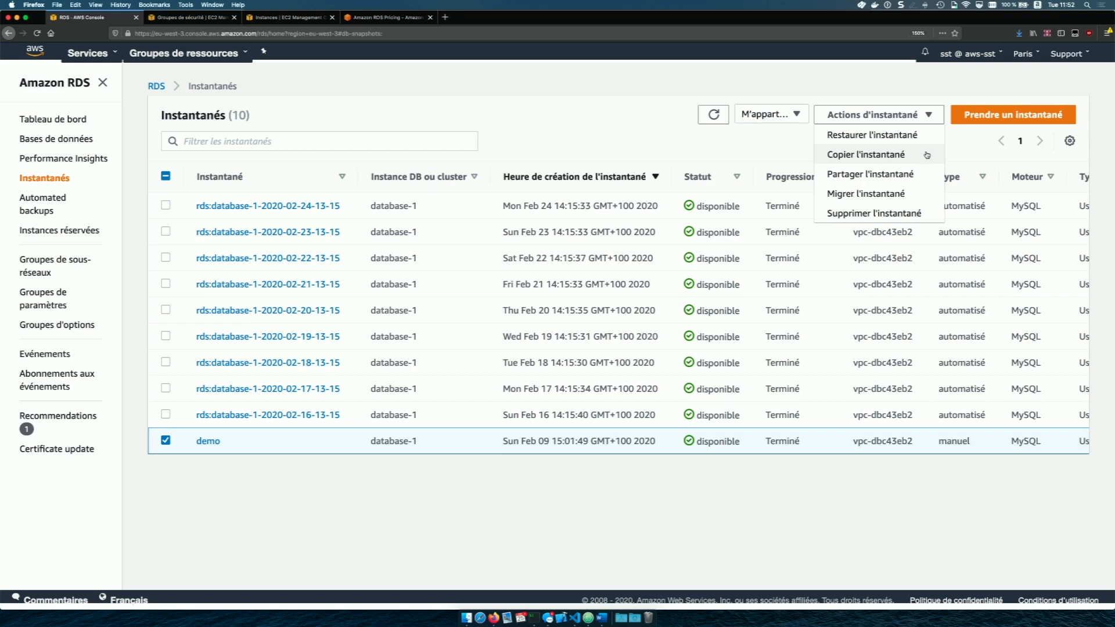
pyautogui.click(886, 196)
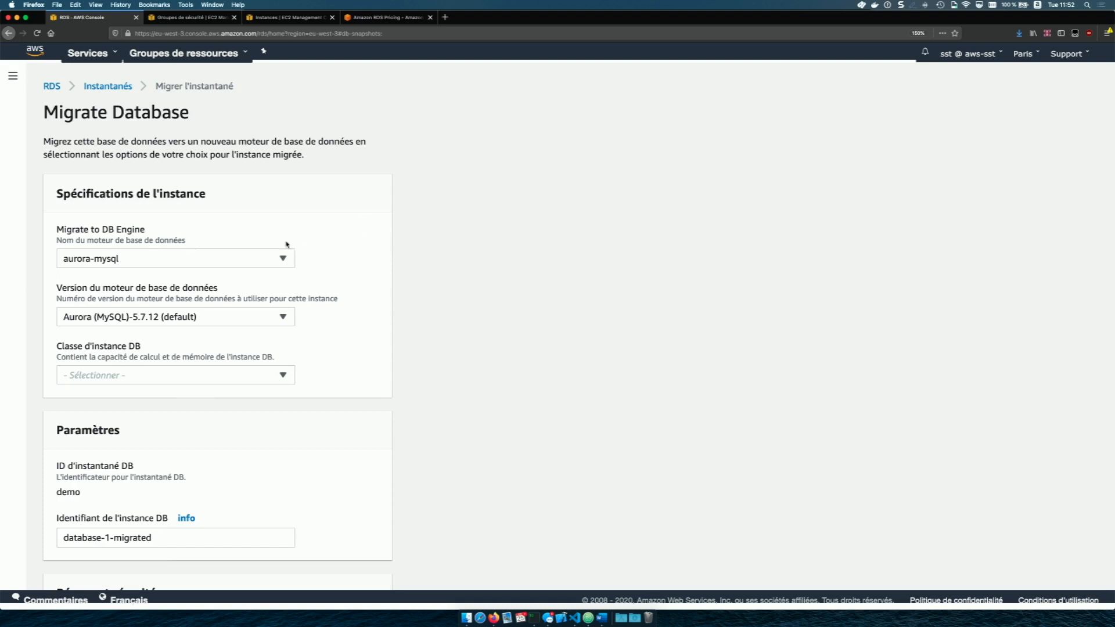
pyautogui.click(282, 259)
pyautogui.click(282, 259)
pyautogui.click(114, 92)
pyautogui.click(52, 86)
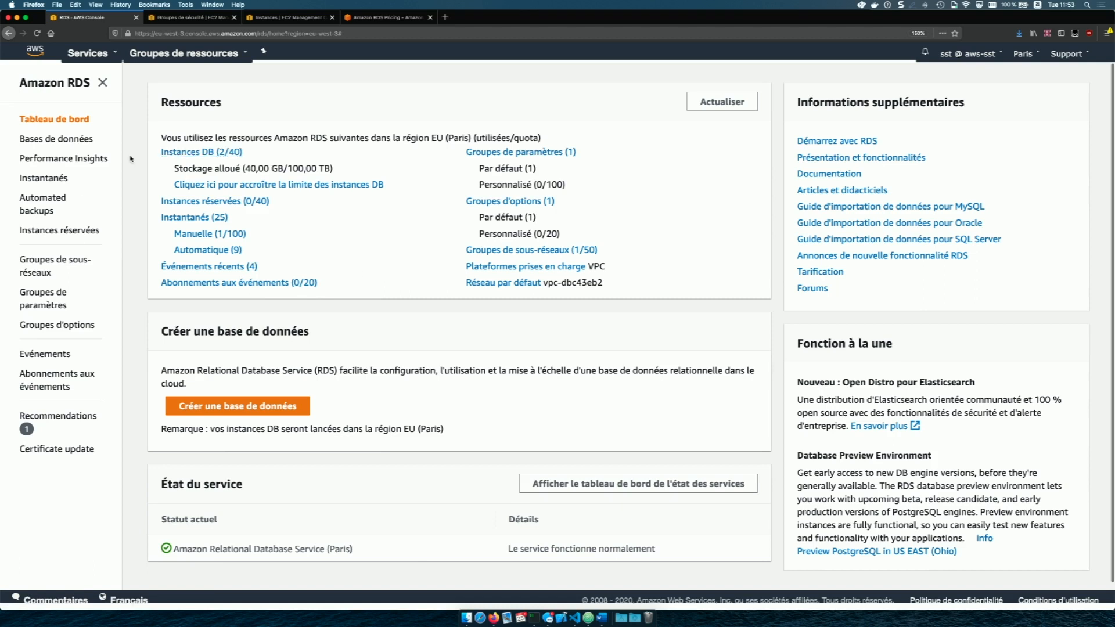
# - Open the database-1 instance and bring up its point-in-time restore form
pyautogui.click(204, 152)
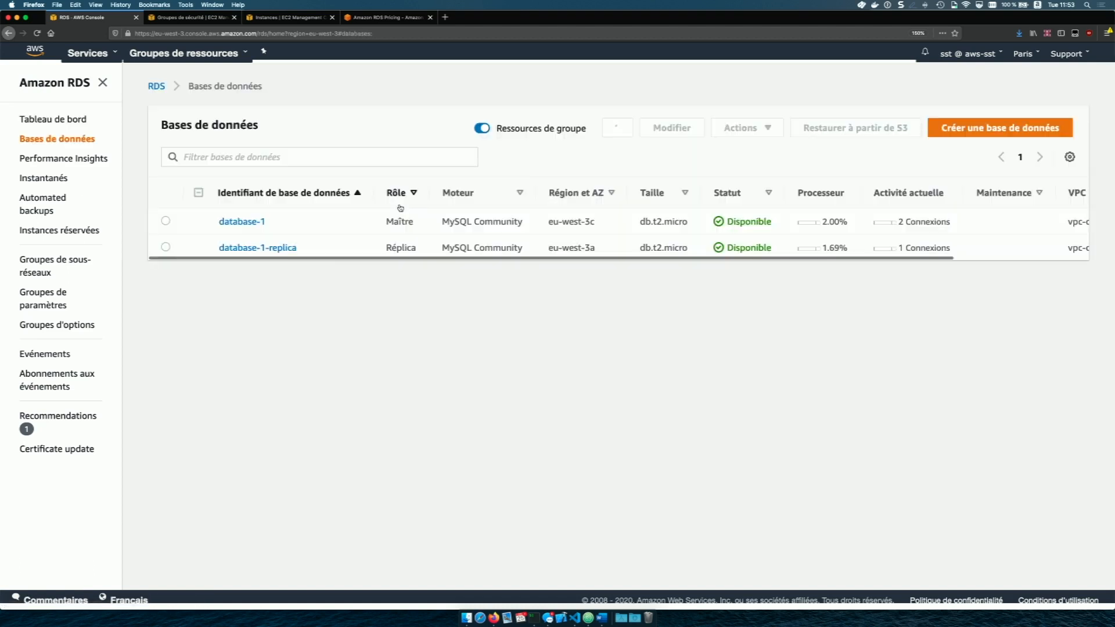
pyautogui.click(250, 222)
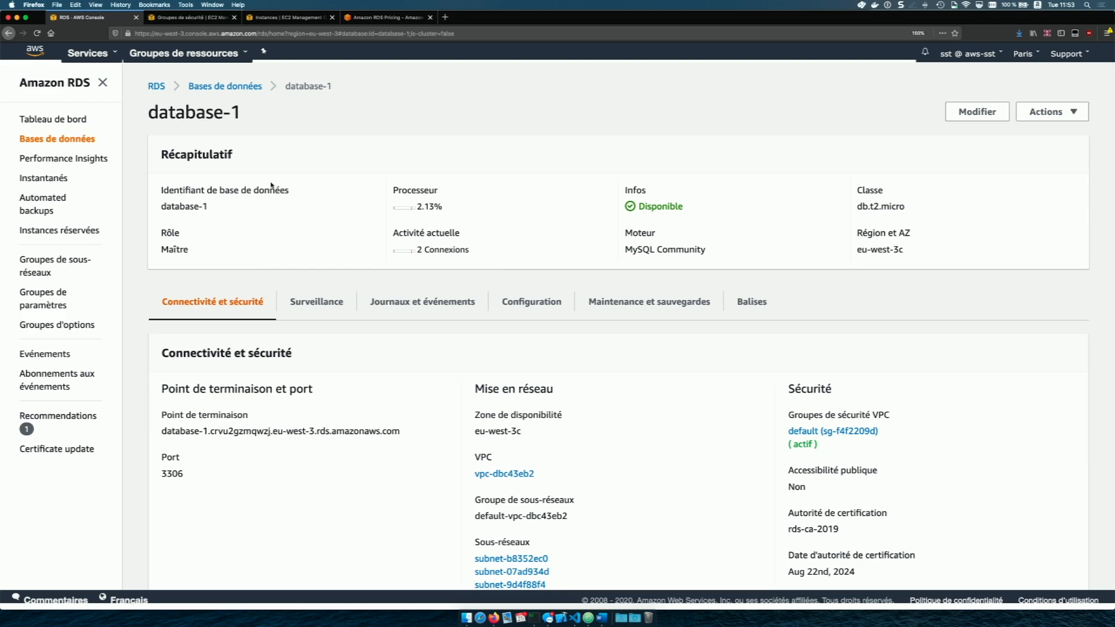
pyautogui.click(1057, 115)
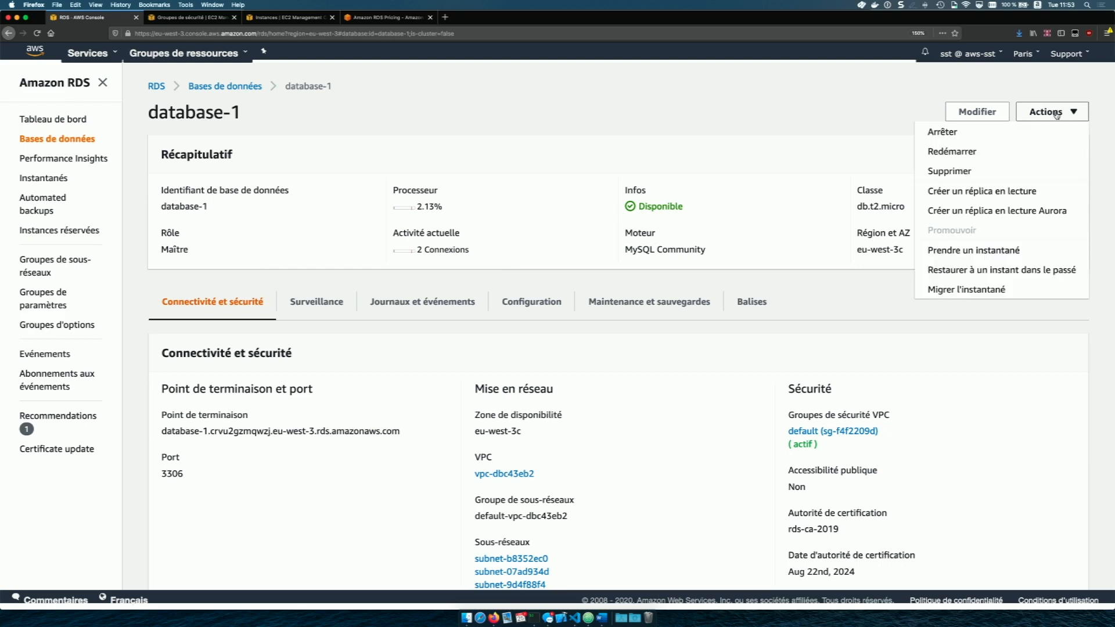
pyautogui.click(981, 272)
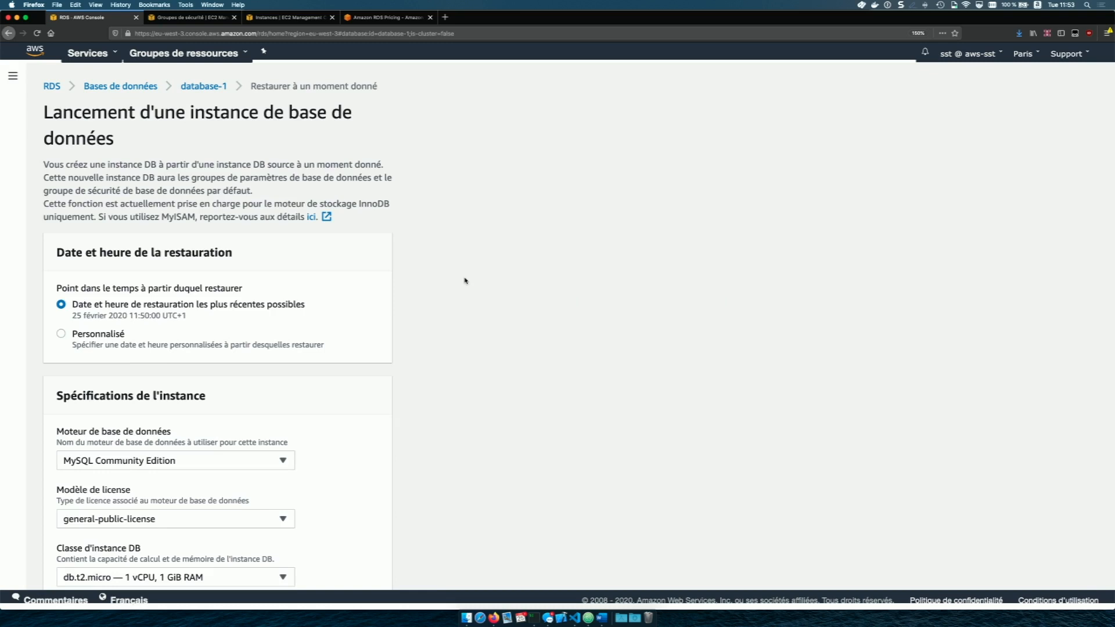
# - Switch the restore point to a custom date and time, review the remaining instance settings, and cancel the restore
pyautogui.scroll(-3, 262, 410)
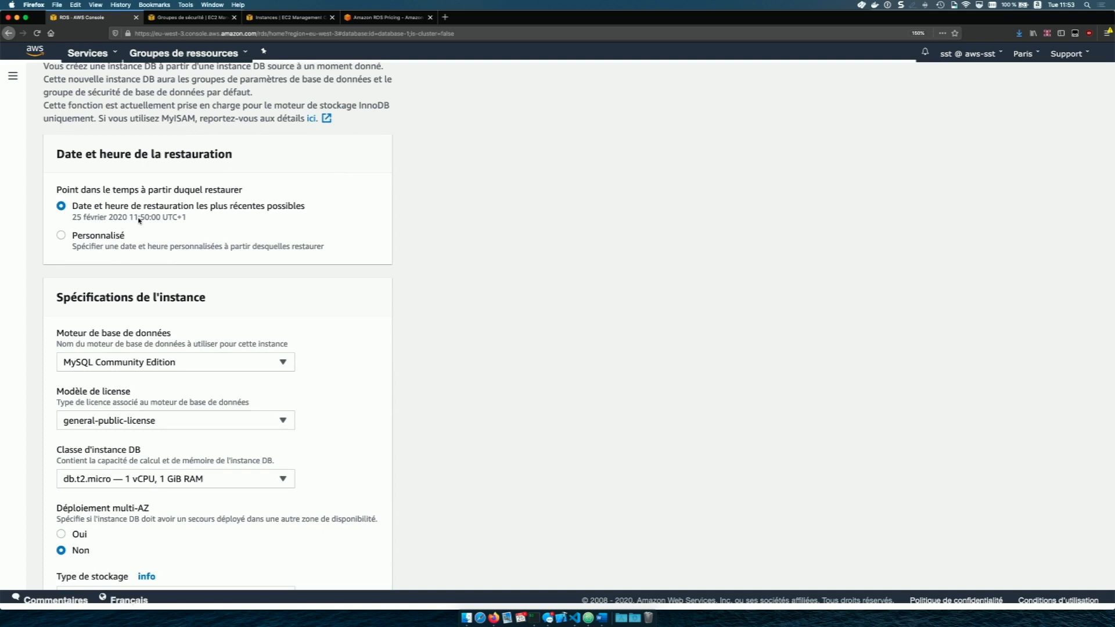
pyautogui.click(104, 240)
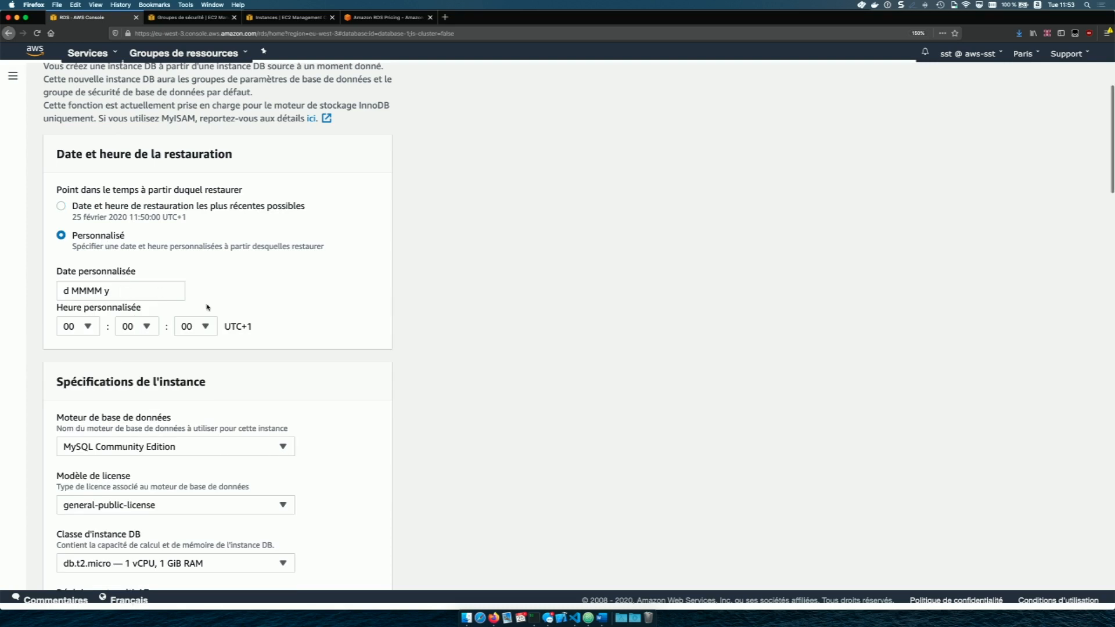
pyautogui.scroll(-10, 207, 307)
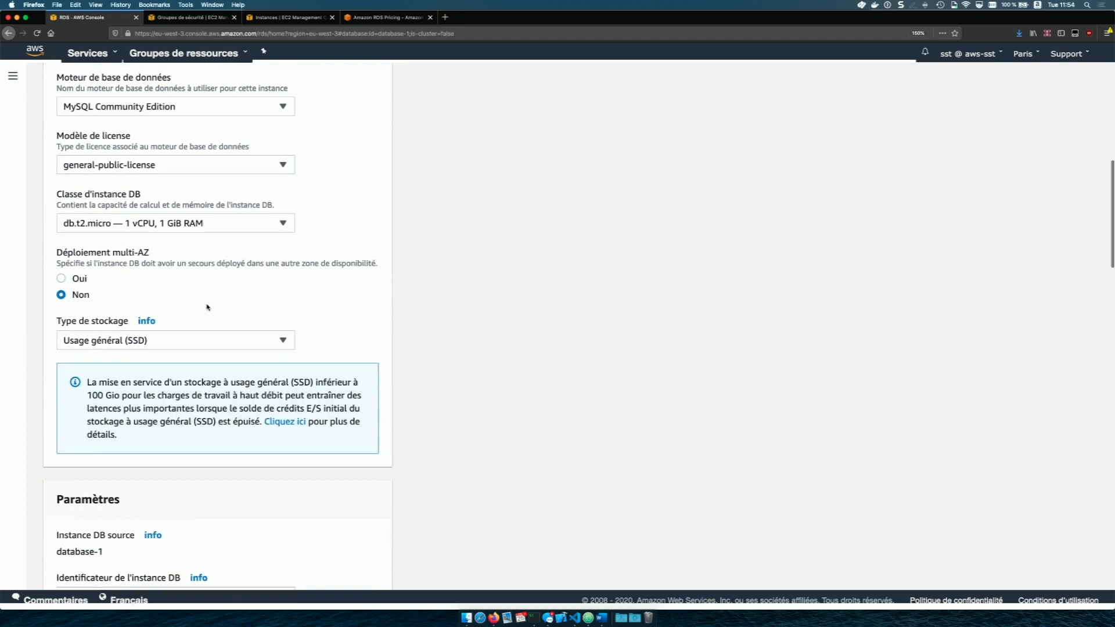
pyautogui.click(220, 208)
pyautogui.click(219, 208)
pyautogui.scroll(-20, 216, 250)
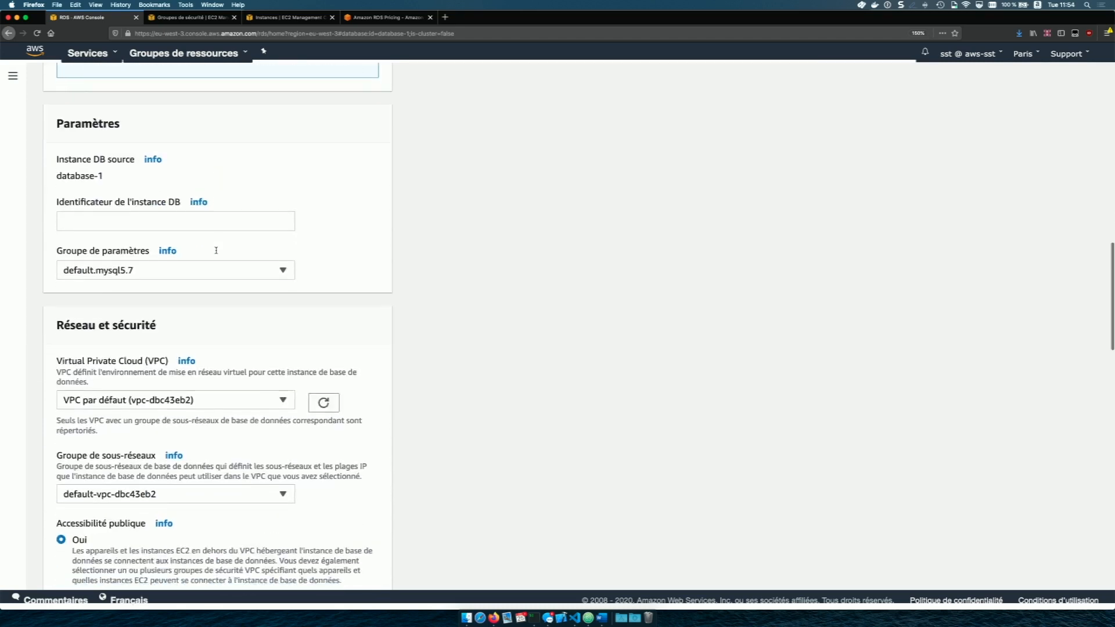
pyautogui.scroll(-10, 216, 250)
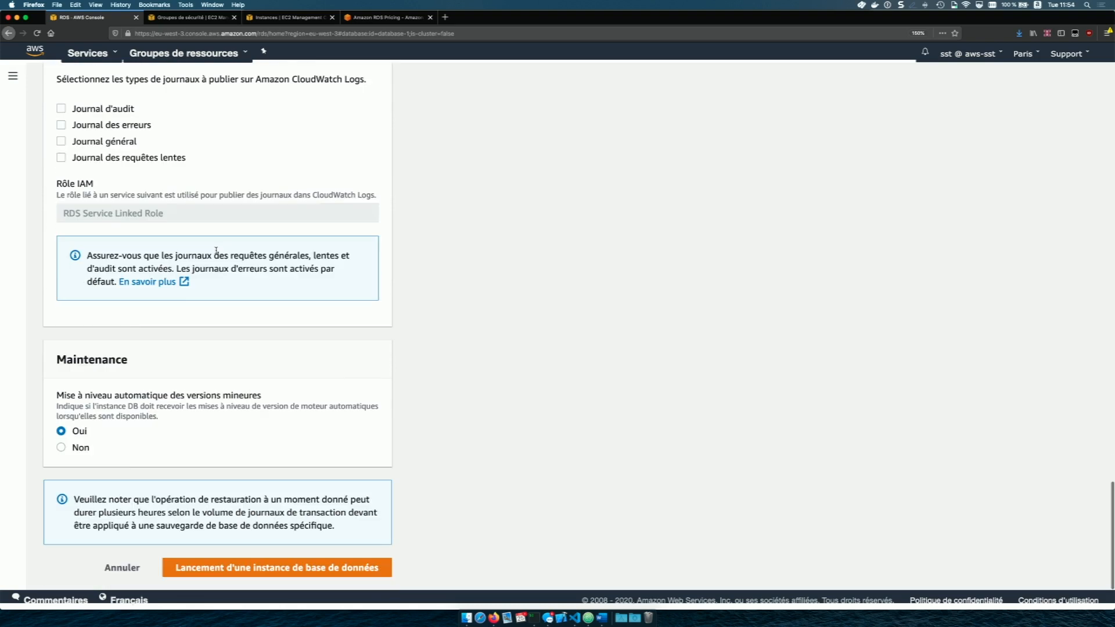
pyautogui.click(128, 567)
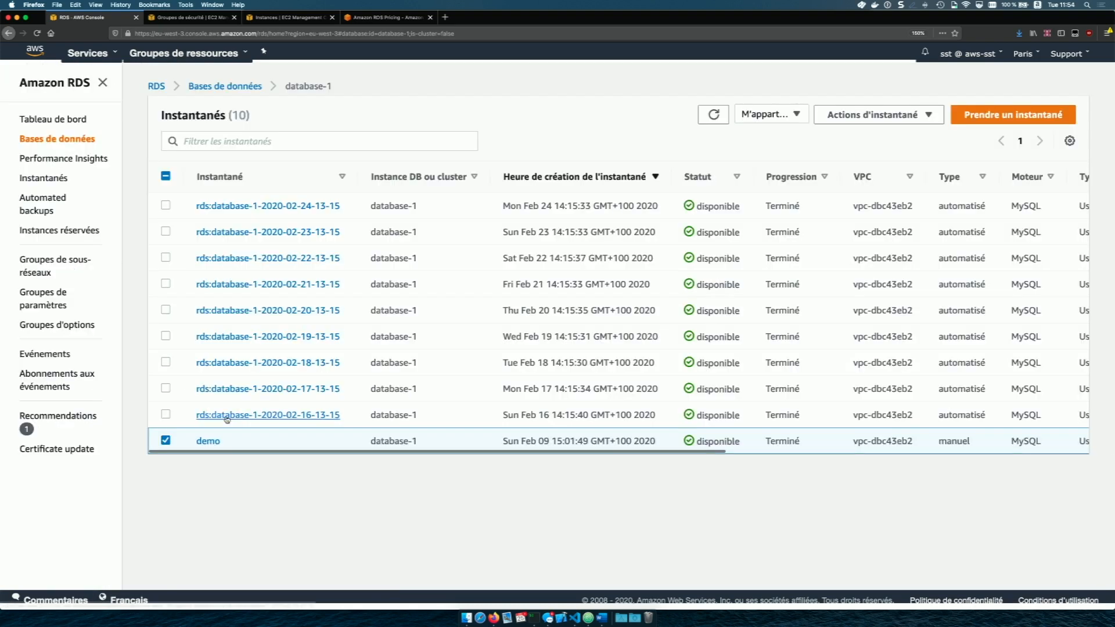